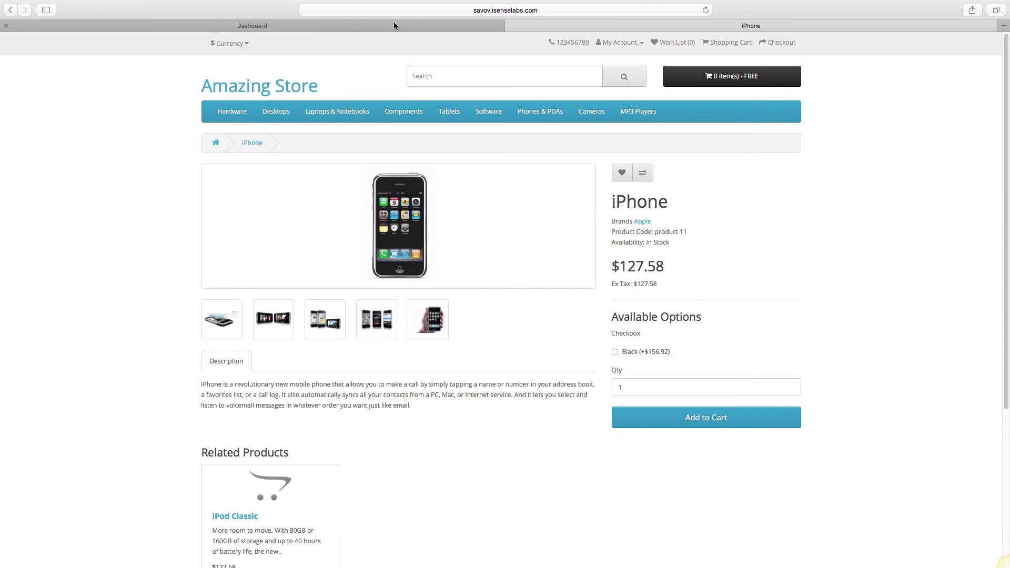
Open the iPhone product's Data tab in the admin and view its Out Of Stock Status options.
click(394, 22)
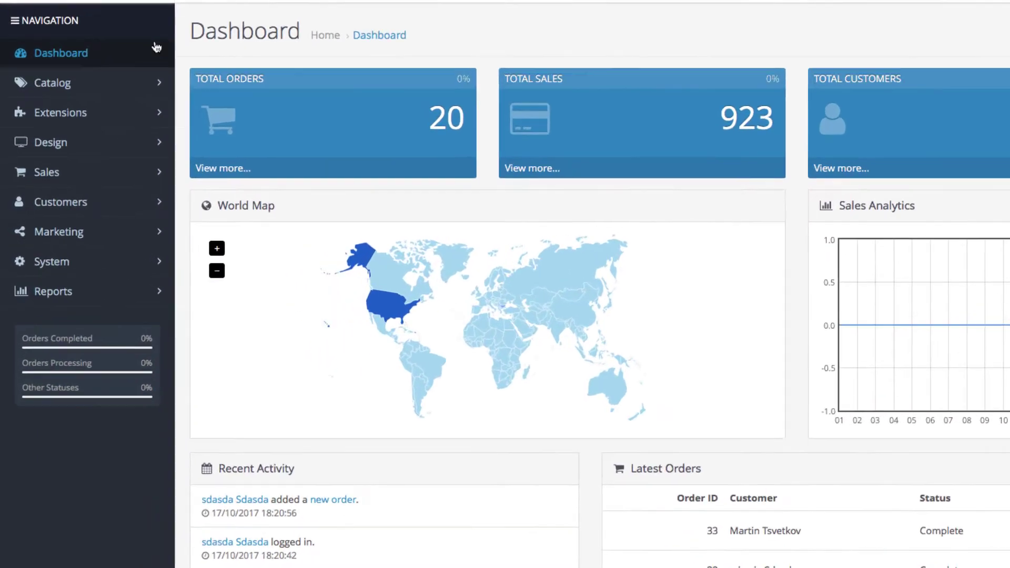
click(80, 126)
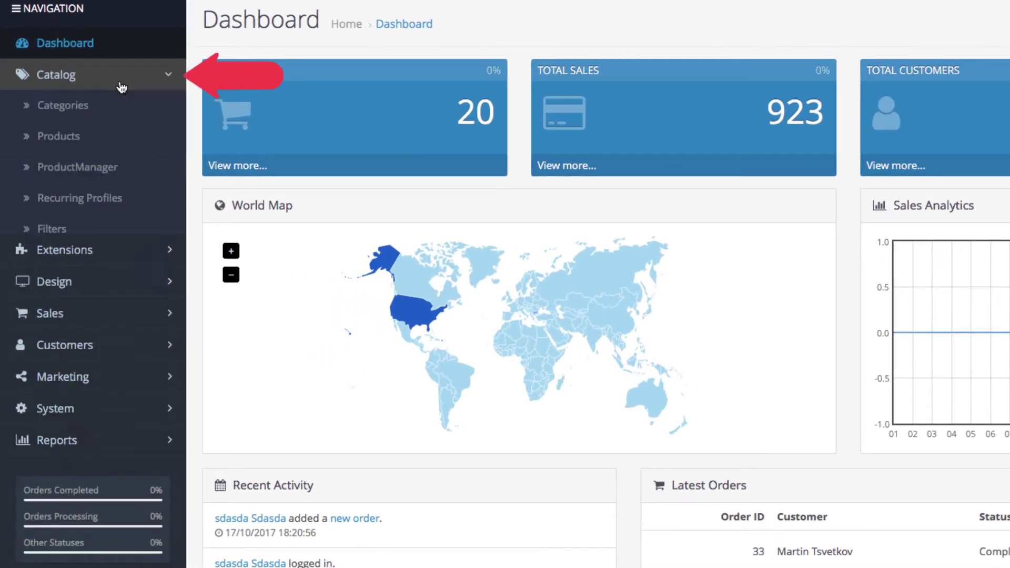
click(106, 137)
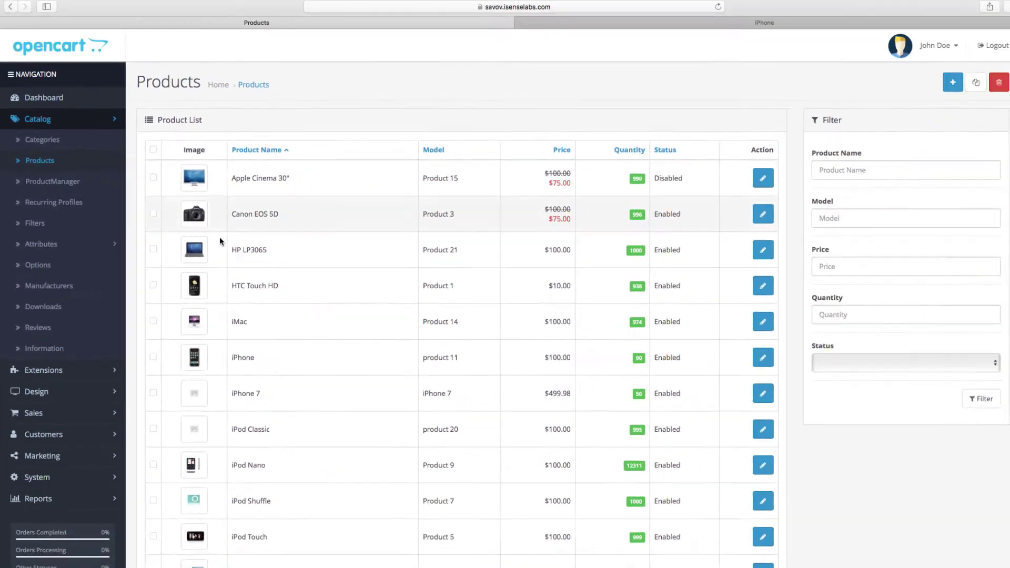
click(750, 355)
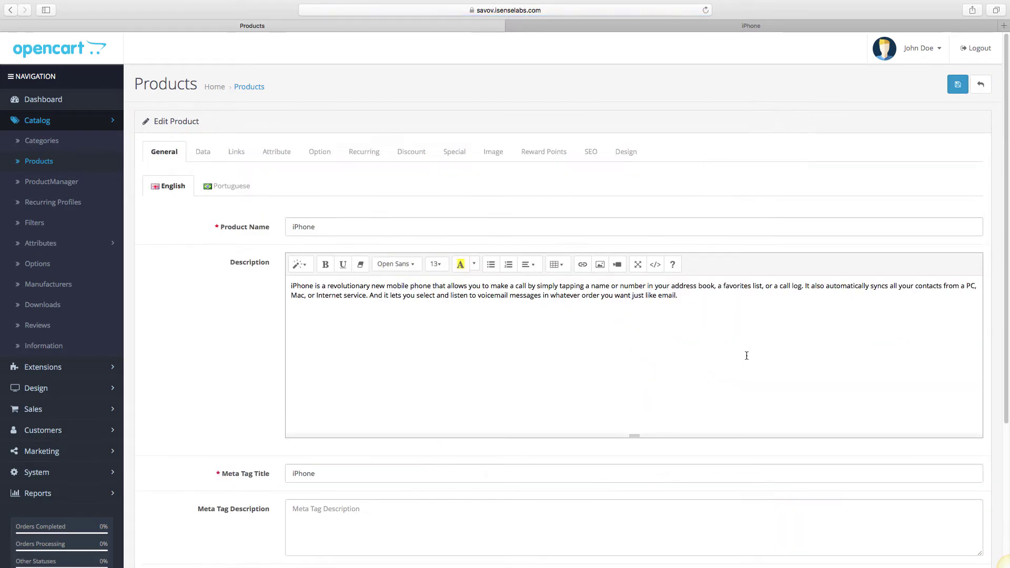
click(211, 156)
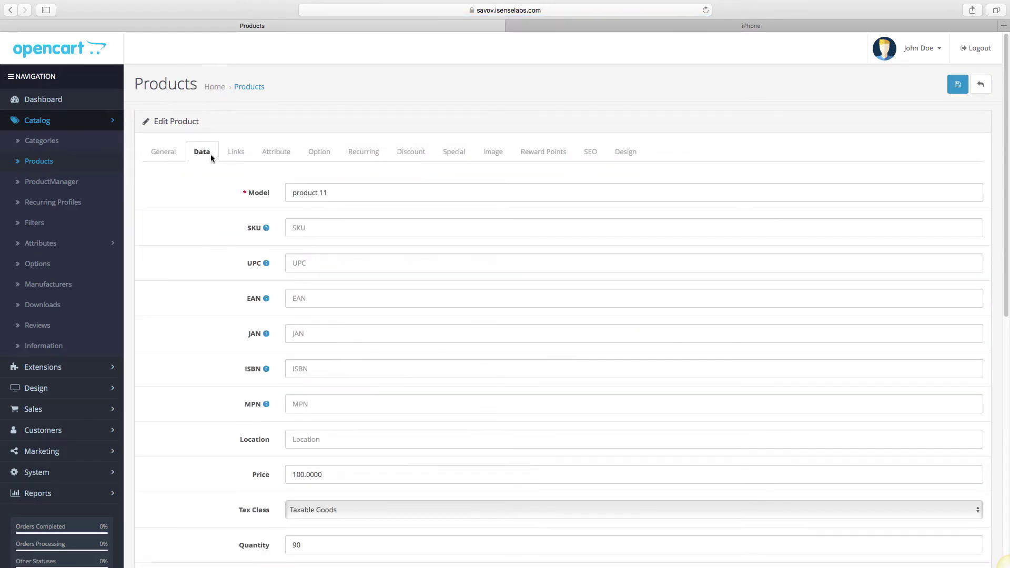
scroll(211, 157, down, 2)
scroll(210, 158, down, 5)
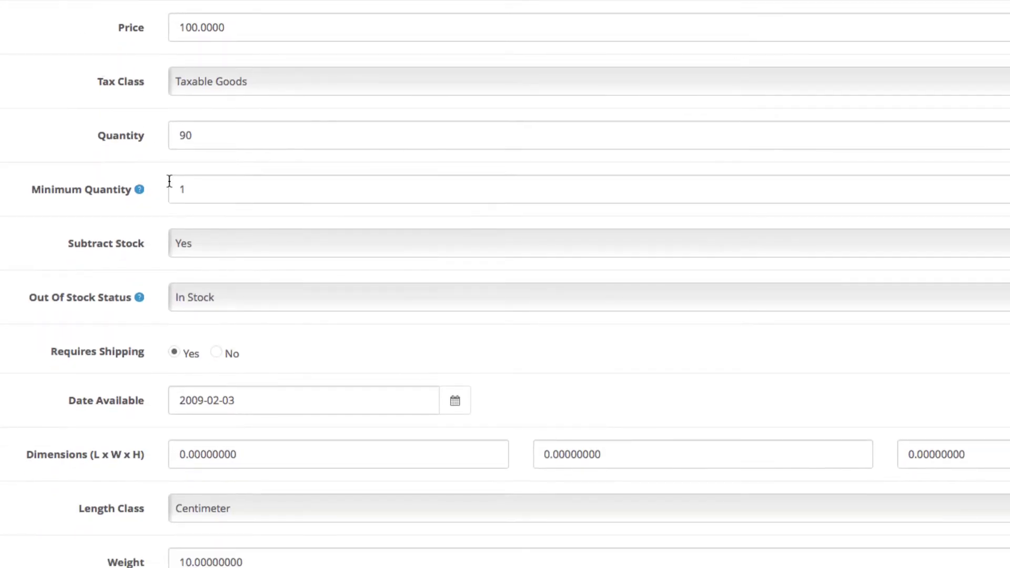
click(271, 297)
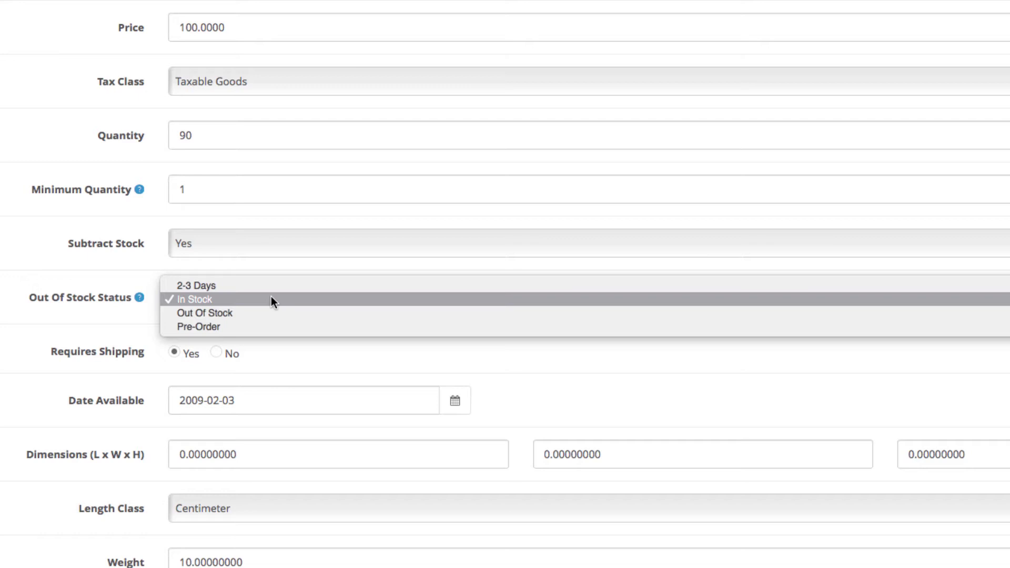
Leave the status at In Stock and go to System > Localisation > Stock Statuses.
click(273, 298)
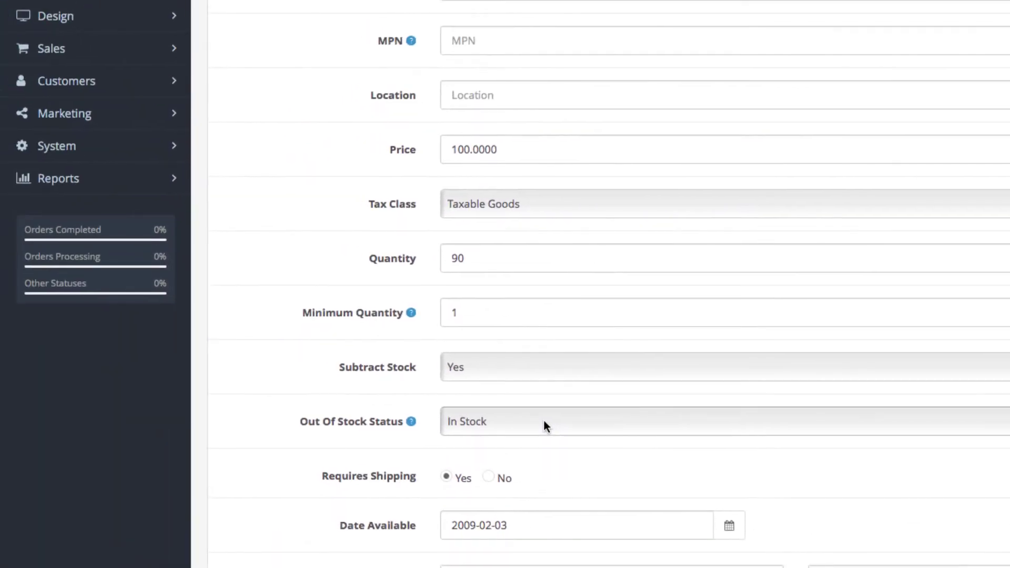
click(154, 142)
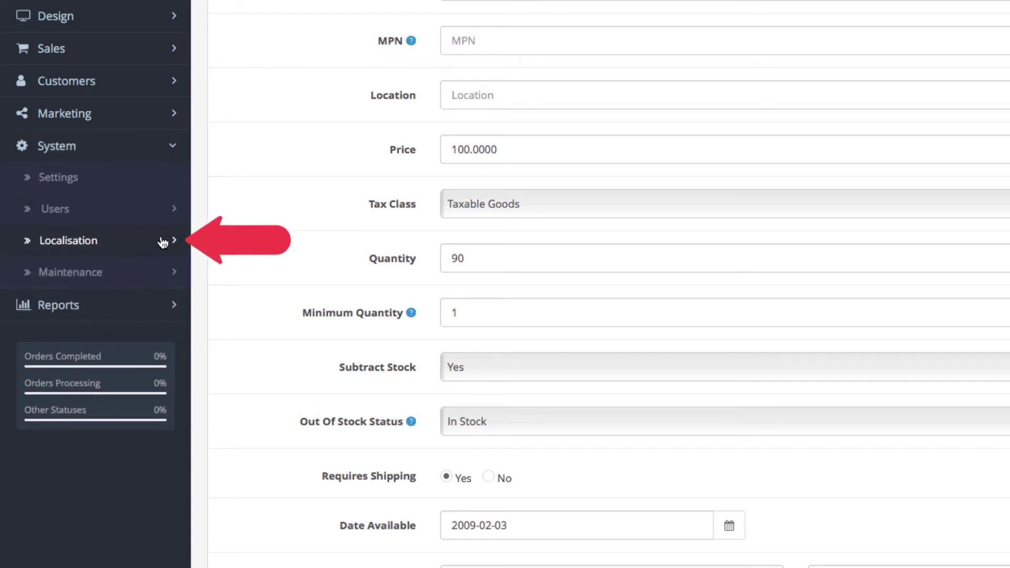
click(162, 246)
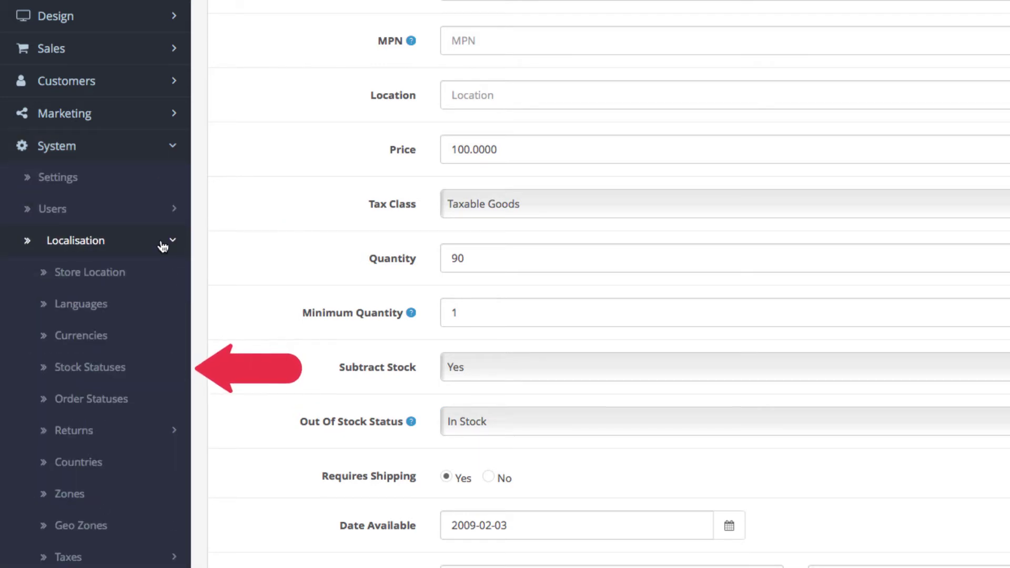
click(166, 368)
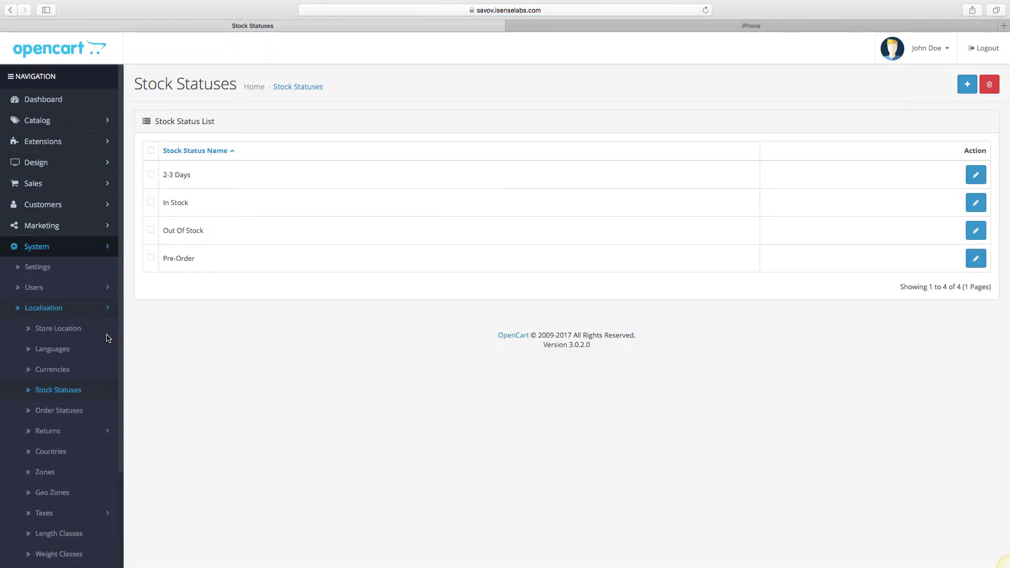
Add and save a stock status named 'Sold Out' in English and 'Esgotado' in Portuguese.
click(972, 91)
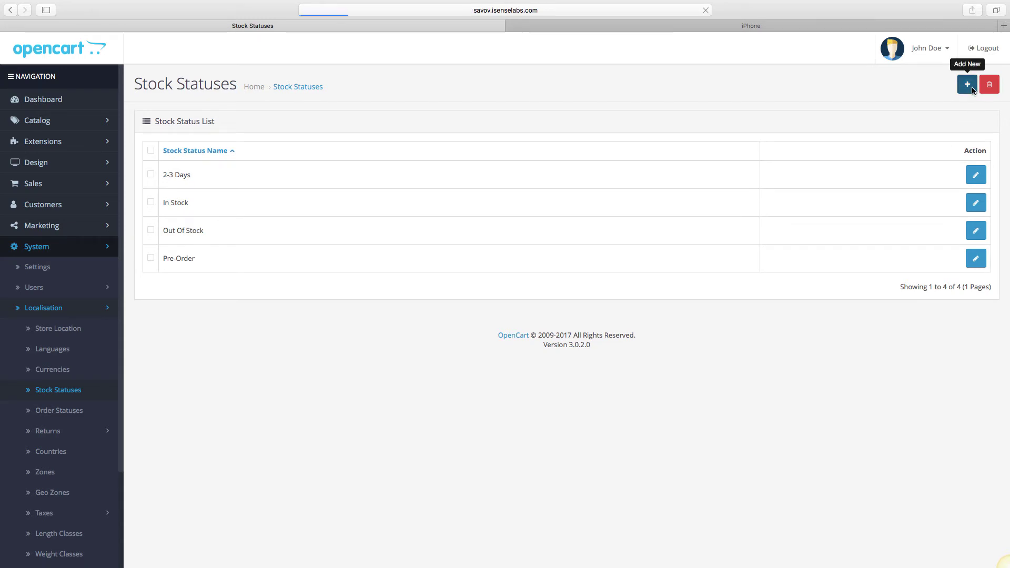
click(853, 154)
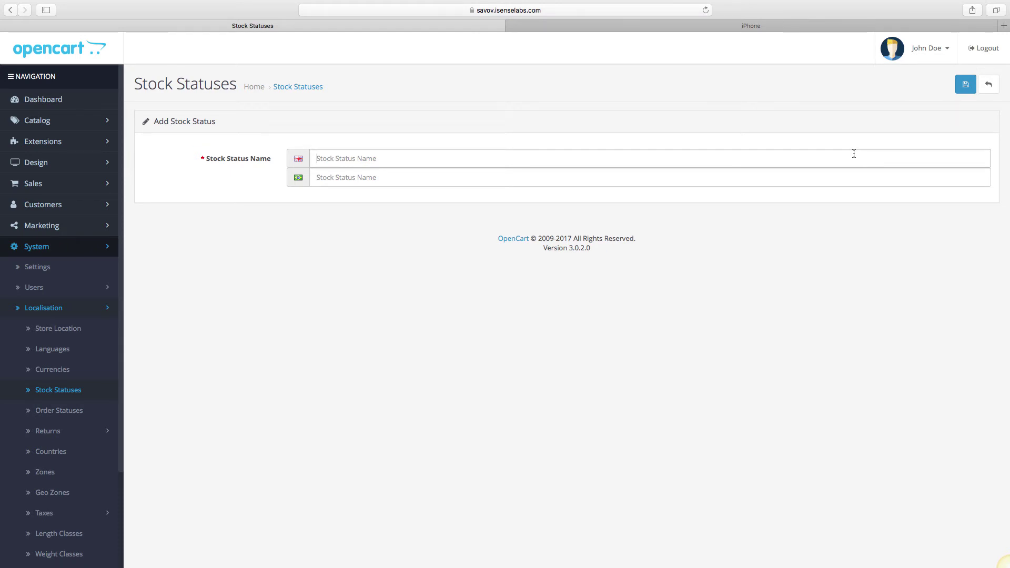
text(Sold Out)
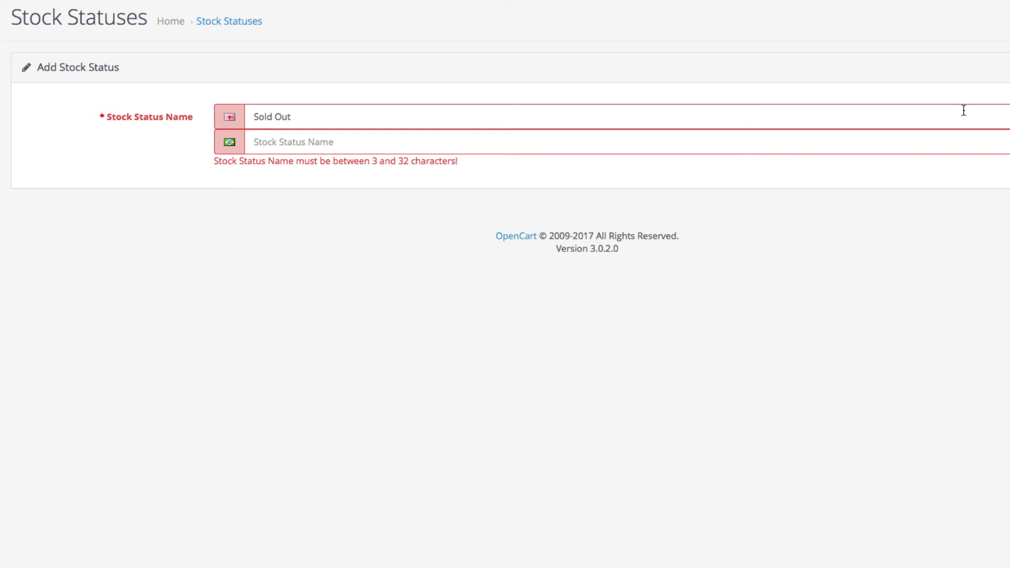
click(949, 144)
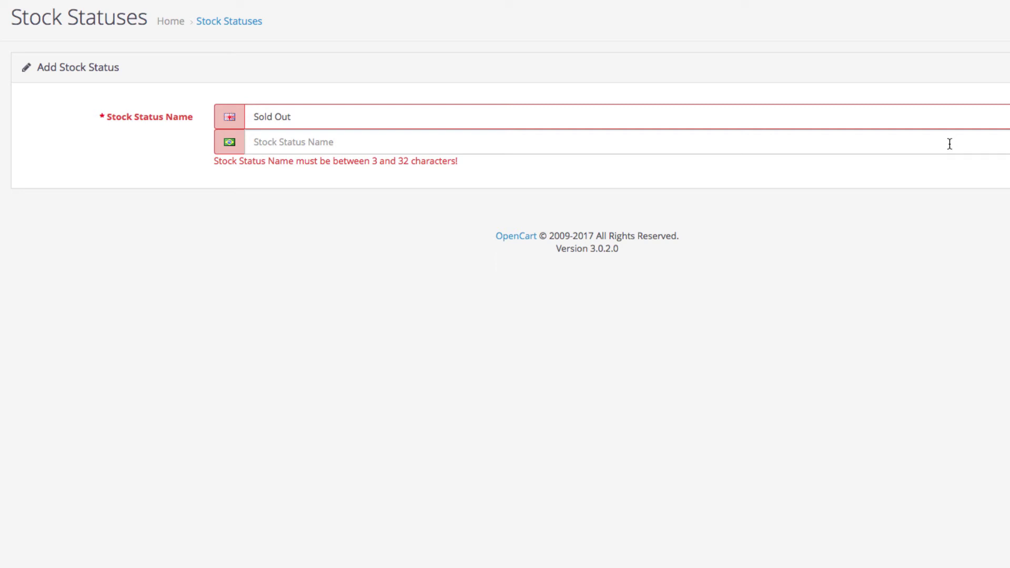
click(949, 143)
text(E)
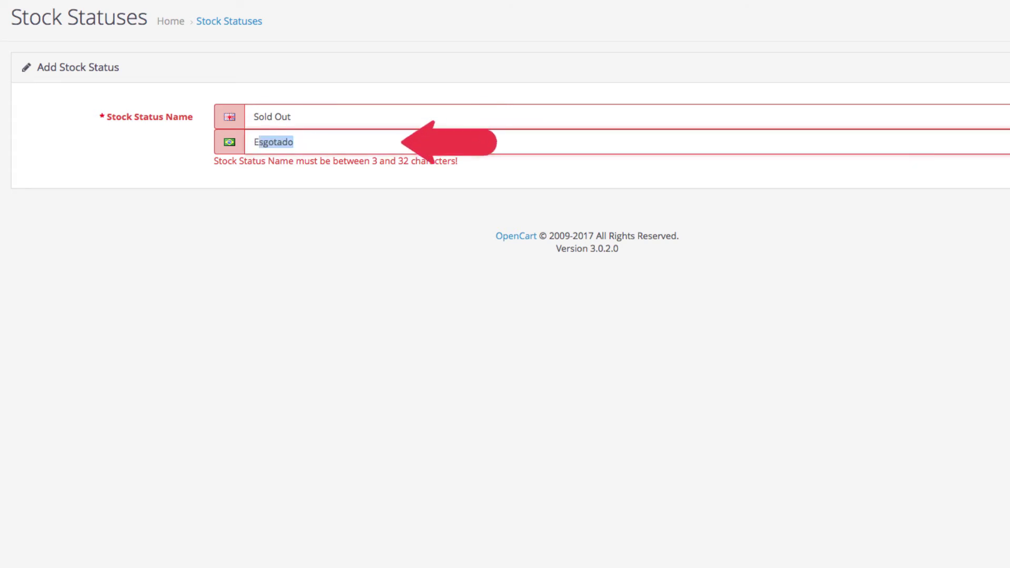
click(946, 164)
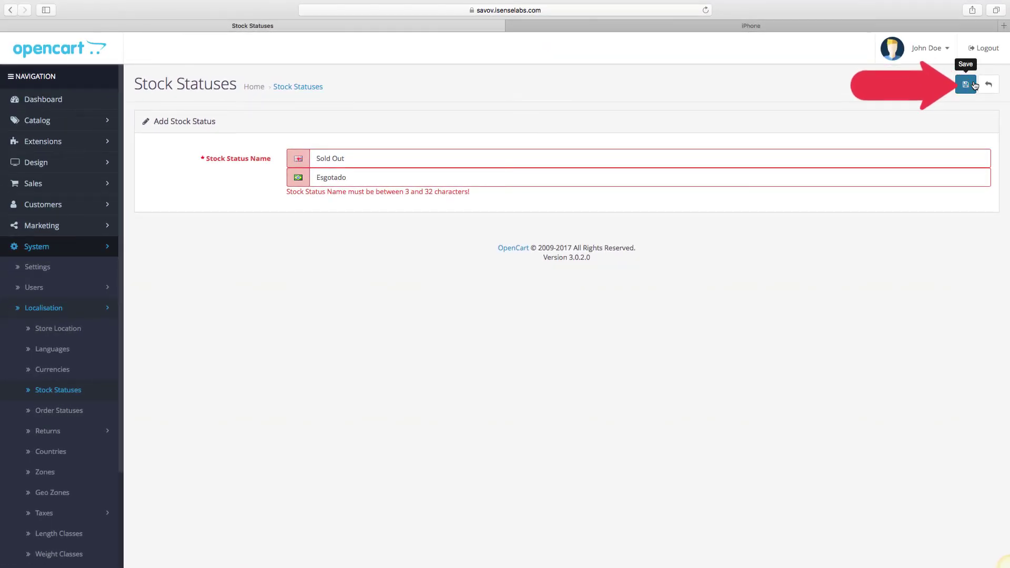
click(965, 84)
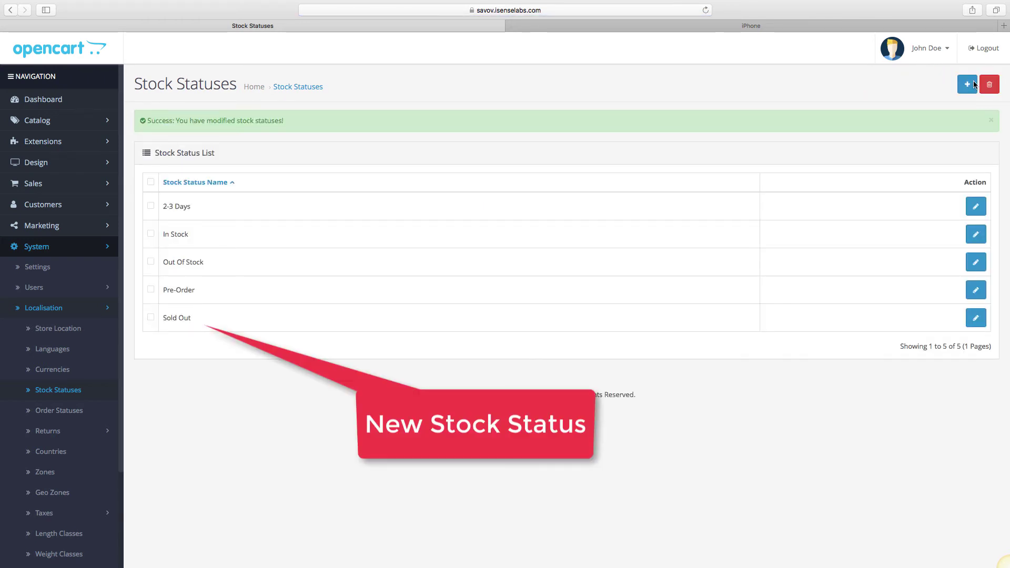
Reopen the iPhone product's Data tab from Catalog > Products.
click(60, 120)
click(65, 163)
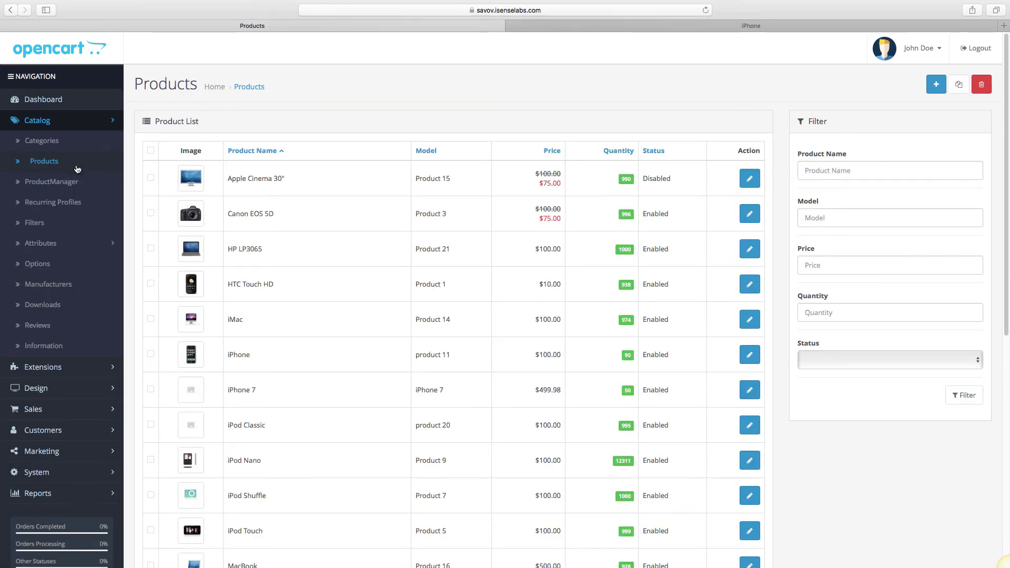
click(749, 355)
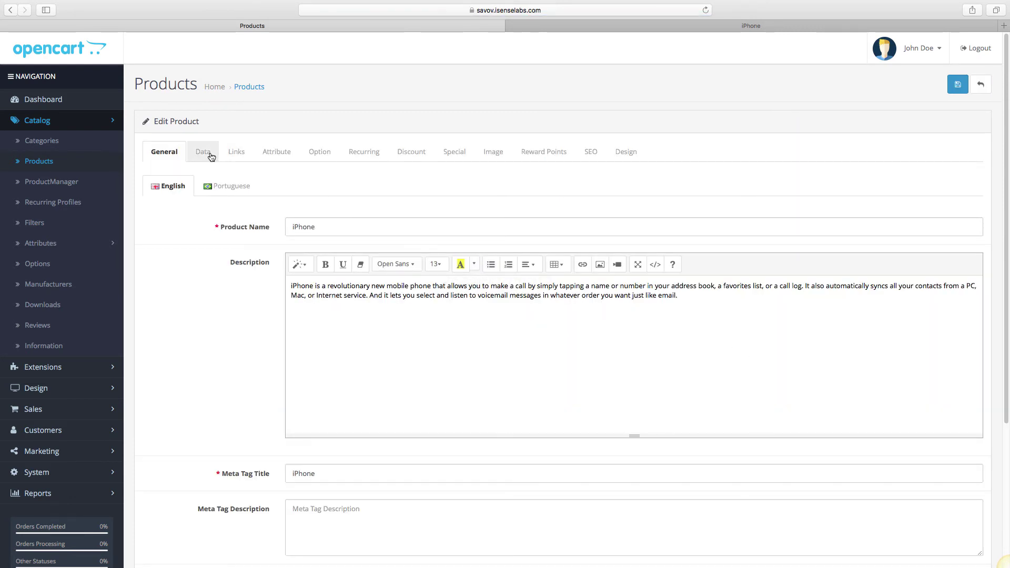
click(209, 152)
scroll(206, 210, down, 3)
scroll(205, 220, down, 6)
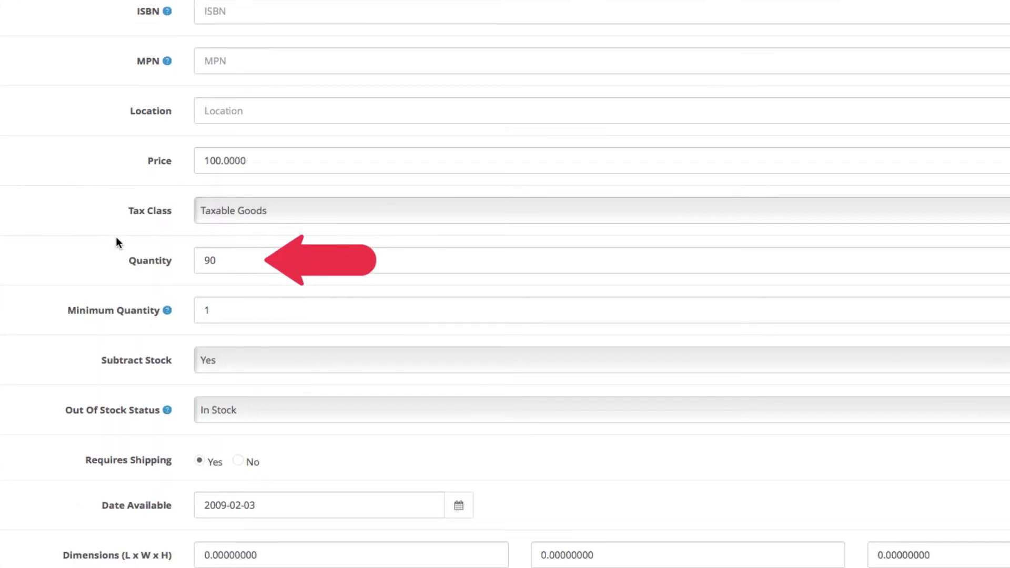
Change the iPhone's Quantity from 90 to 0 and its Out Of Stock Status to Sold Out.
click(236, 263)
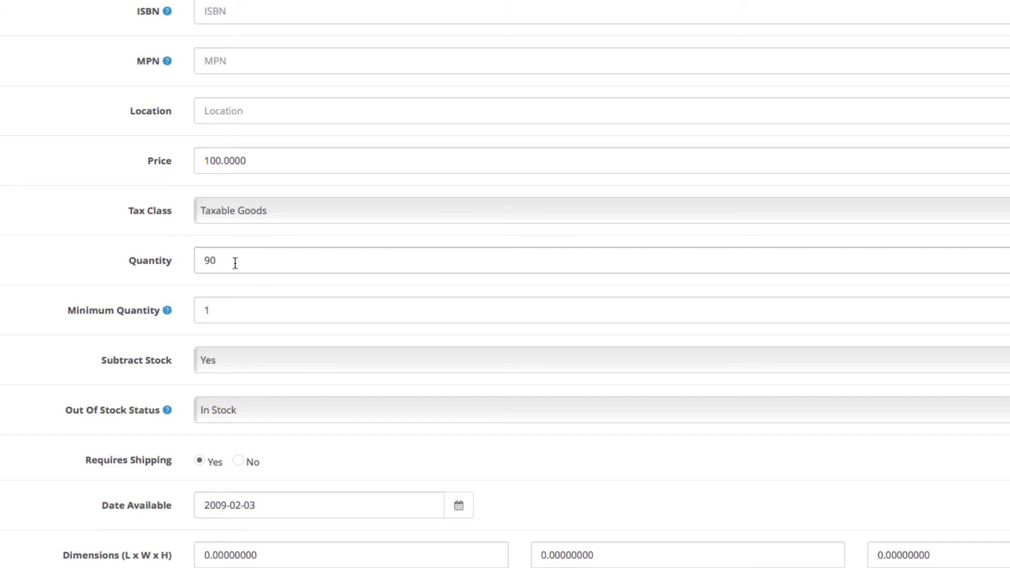
key(BackSpace)
key(BackSpace)
text(0)
click(292, 291)
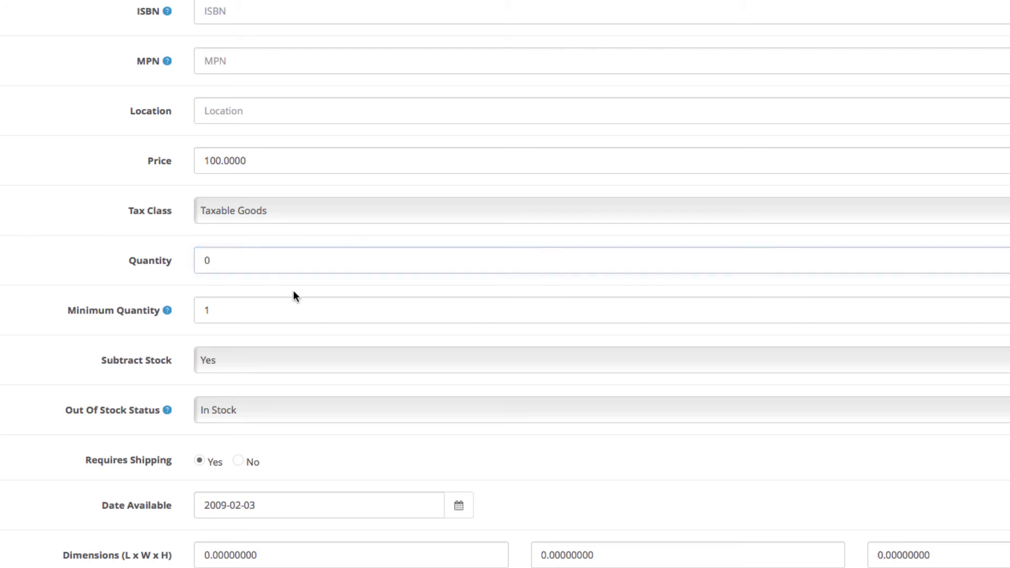
click(297, 410)
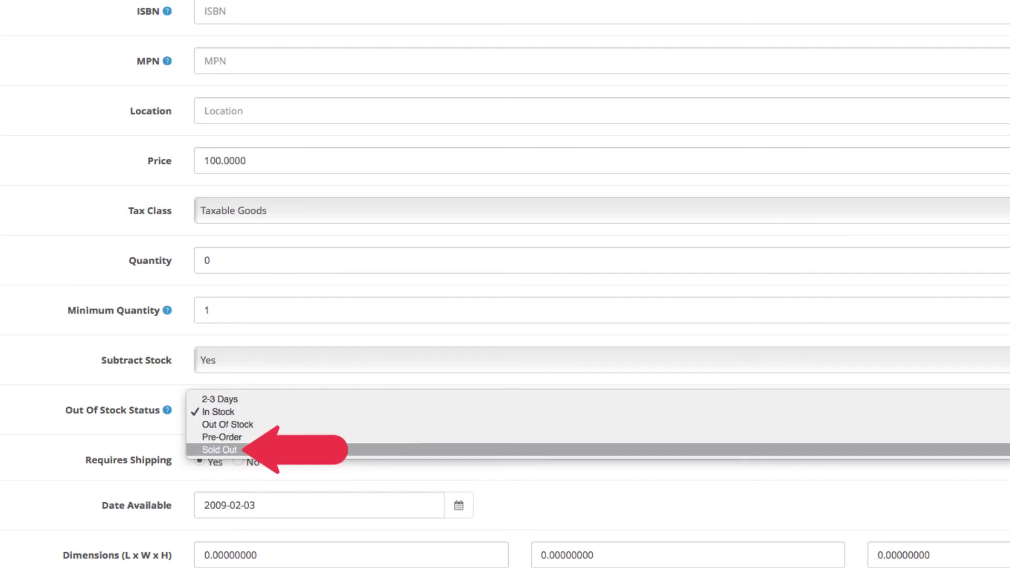
click(219, 449)
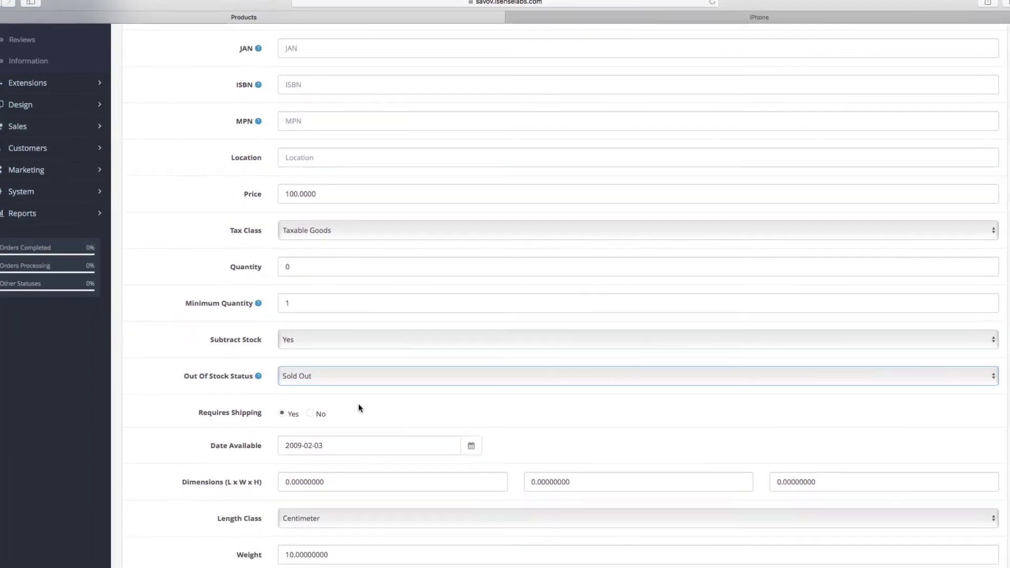
scroll(363, 402, up, 10)
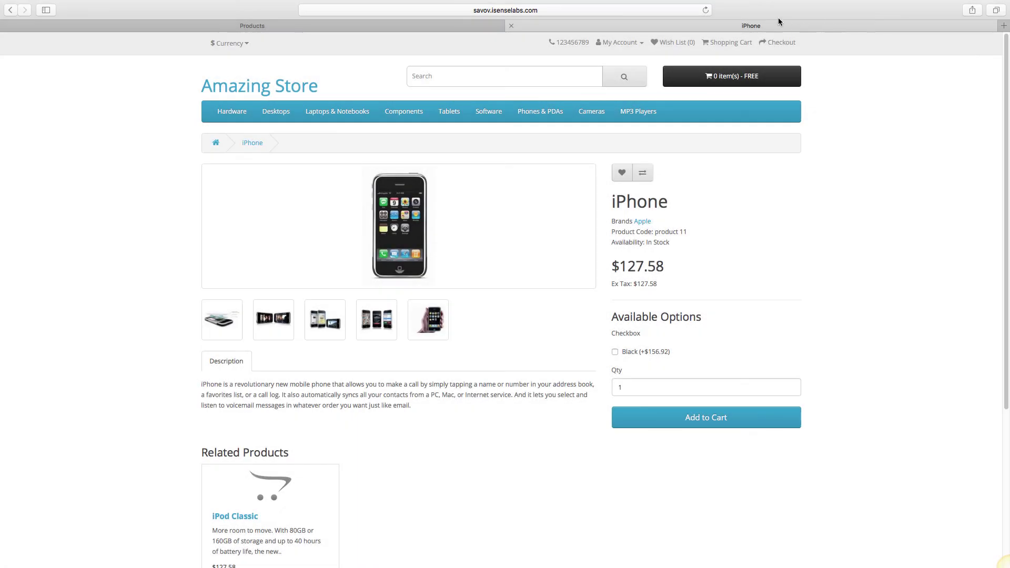
Reload the storefront iPhone page showing Sold Out, add it to the cart, and go to checkout.
click(704, 11)
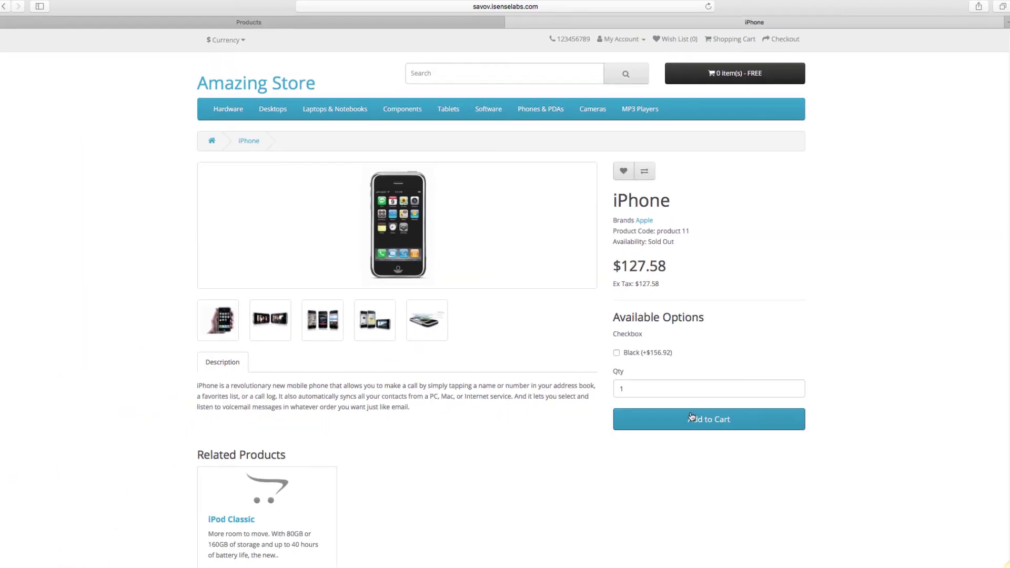
click(692, 418)
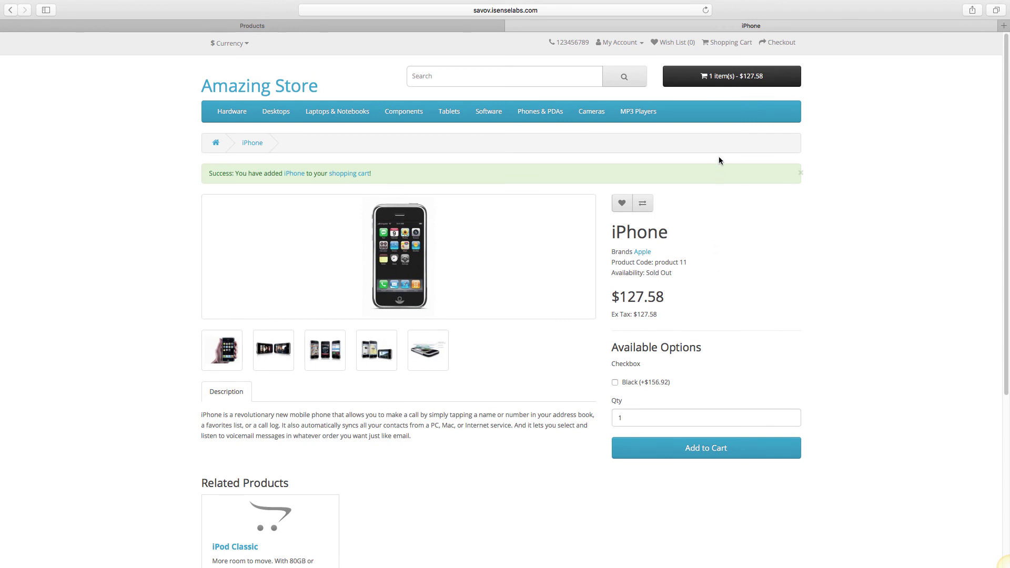
click(705, 76)
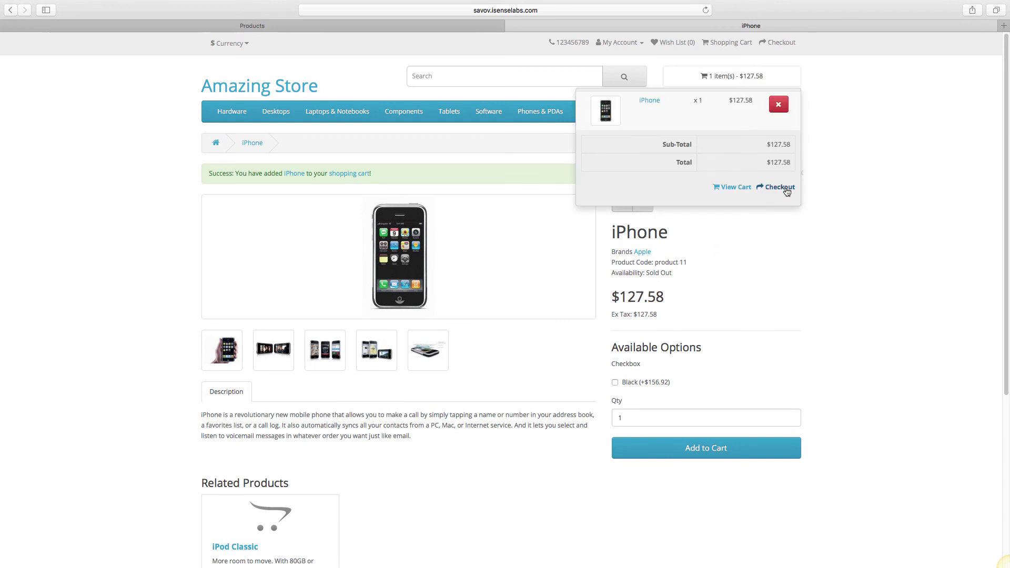
click(780, 187)
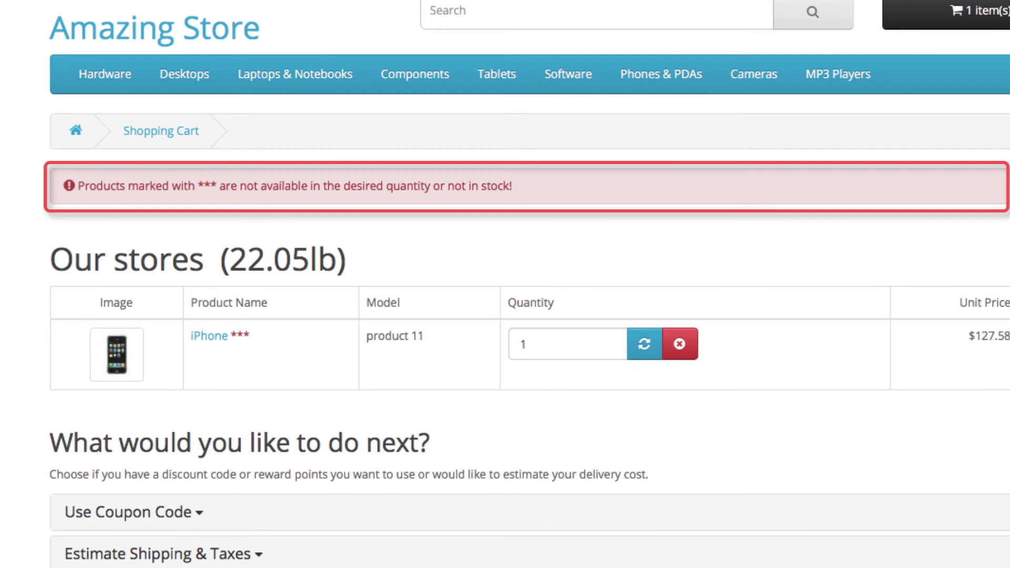